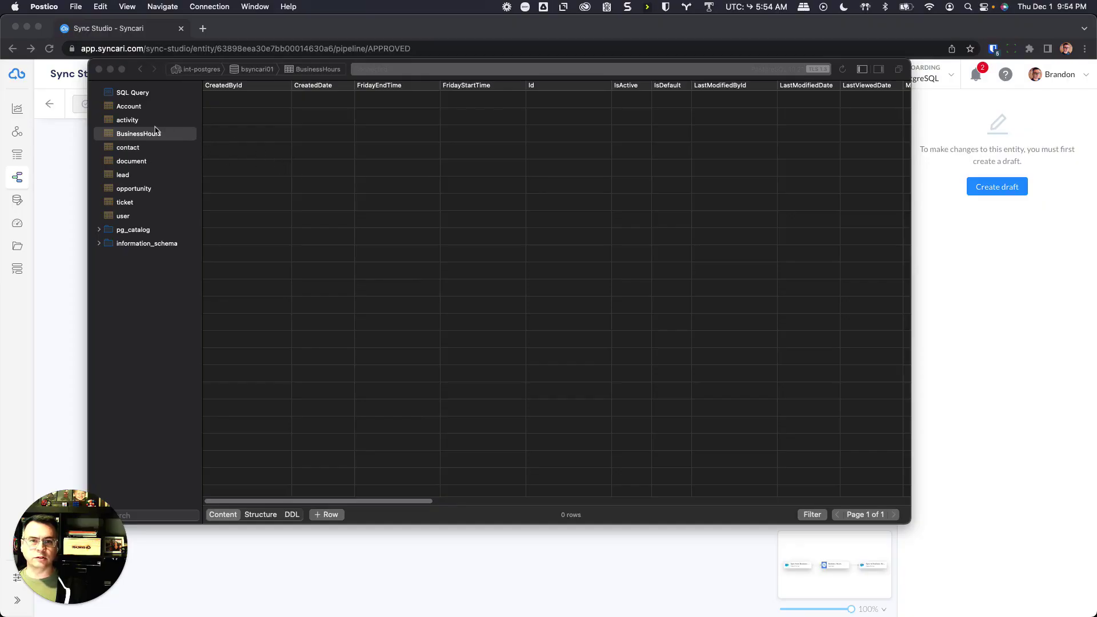
# - Switch to the Syncari browser window and show the Salesforce entities in Schema Studio
pyautogui.click(69, 167)
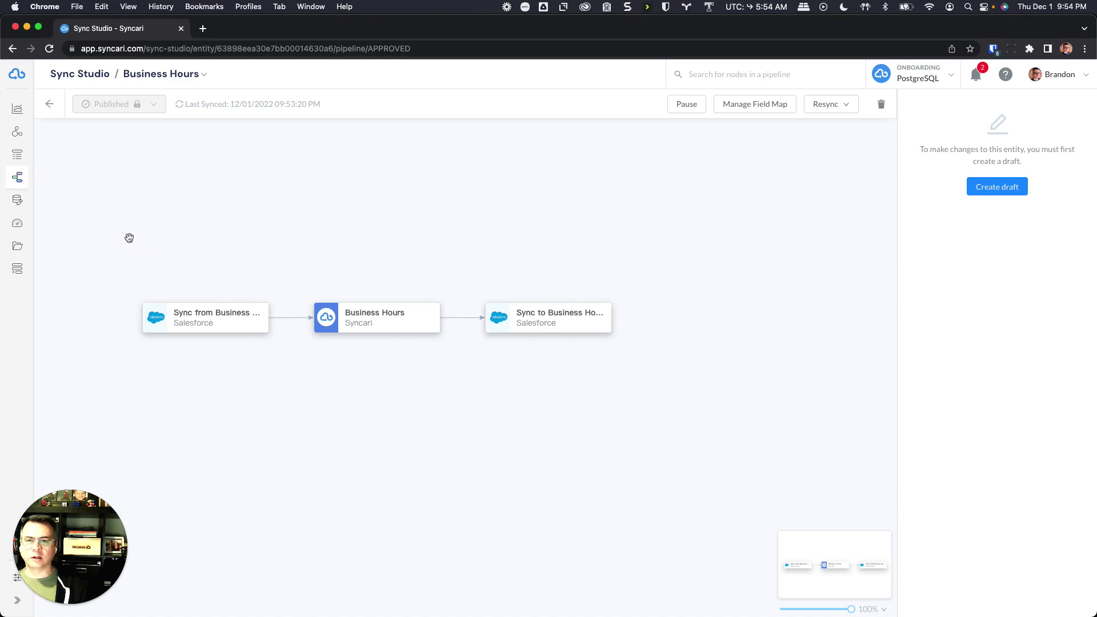
pyautogui.click(18, 156)
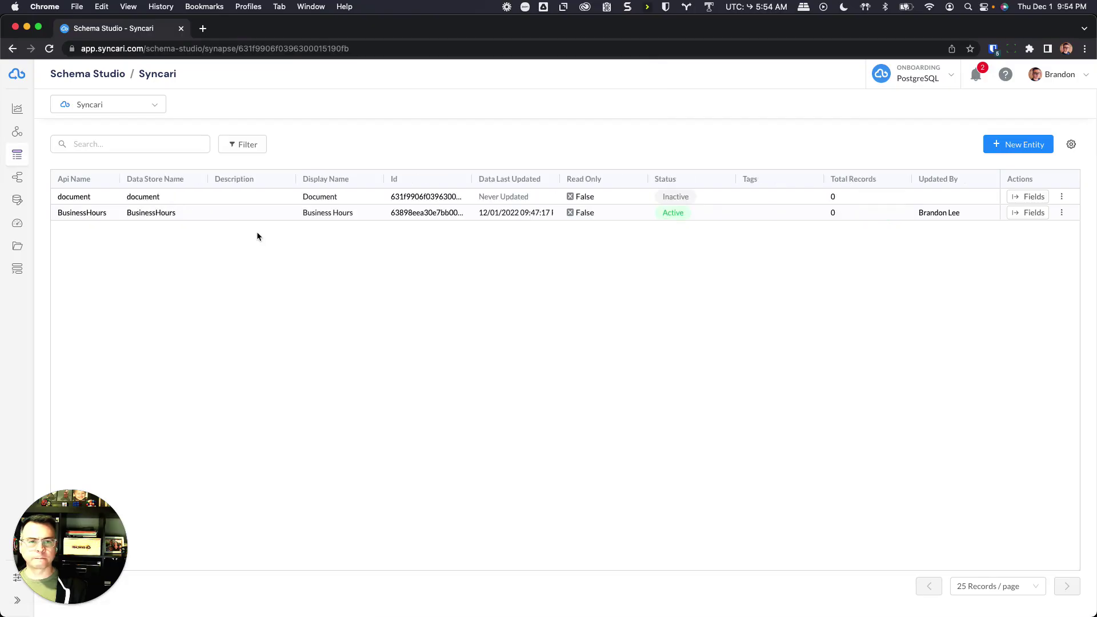
pyautogui.click(143, 110)
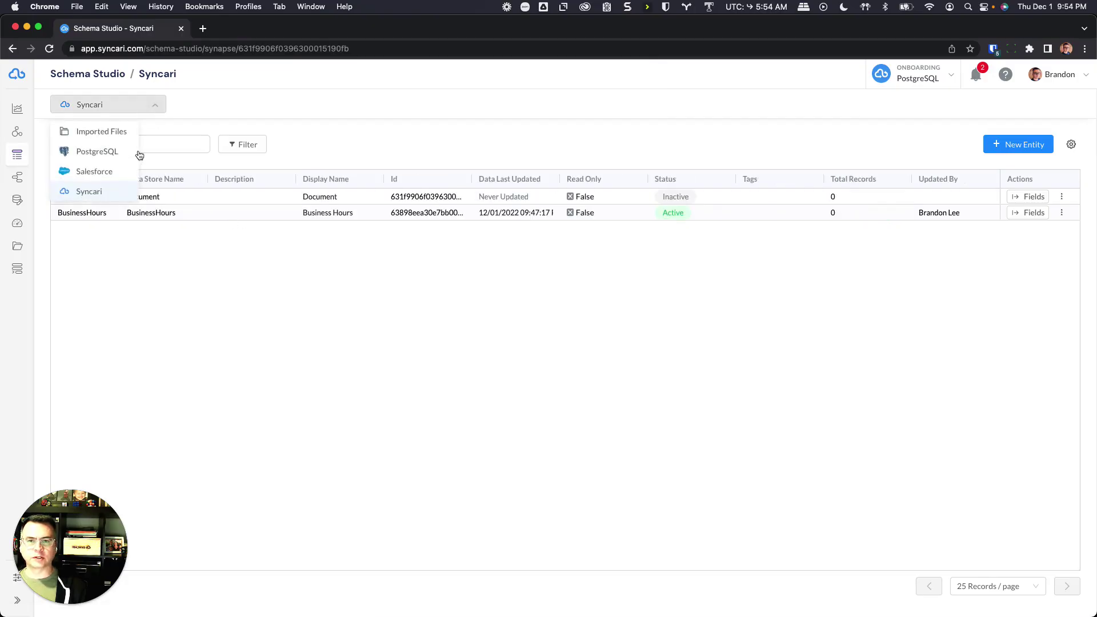
pyautogui.click(113, 172)
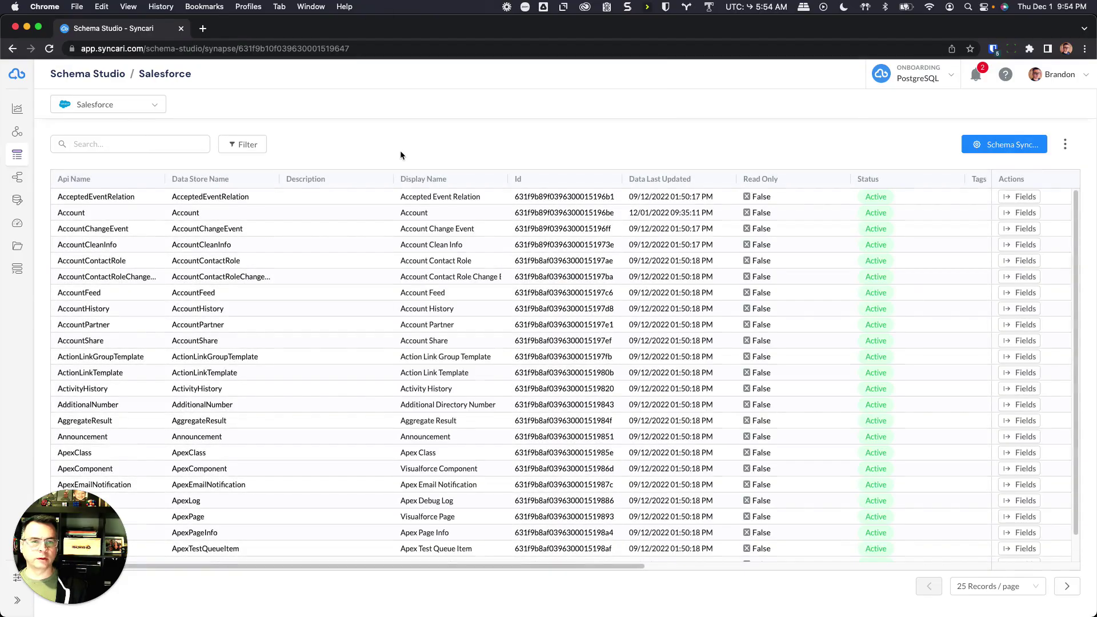
# - Add a setting to the Salesforce schema sync configuration with Business Hours as the From Entity
pyautogui.click(1010, 147)
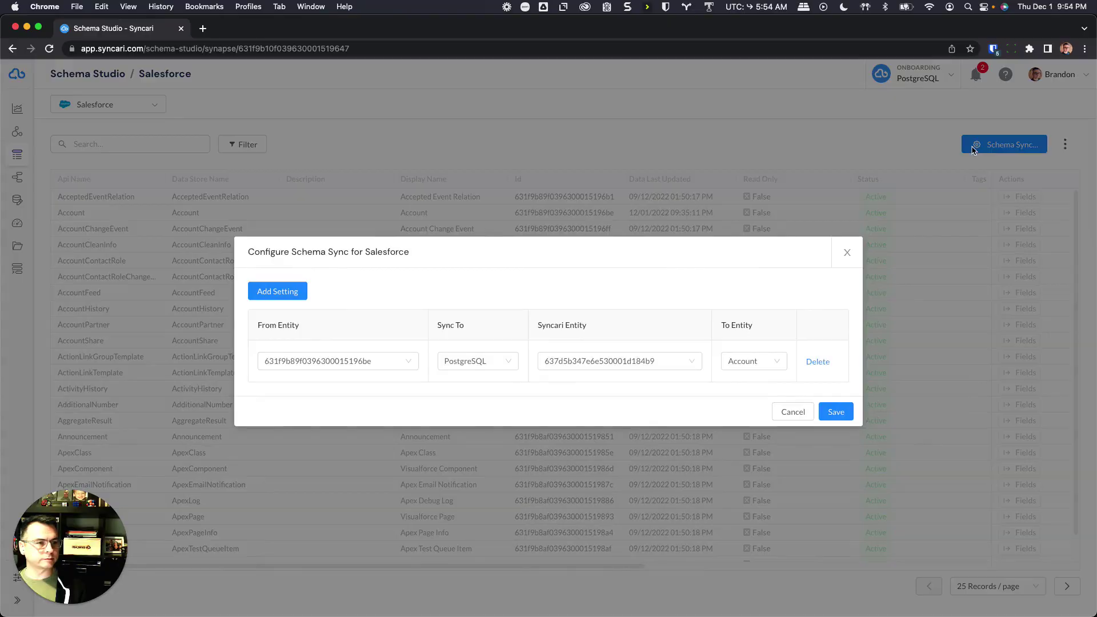
pyautogui.click(281, 290)
pyautogui.click(307, 383)
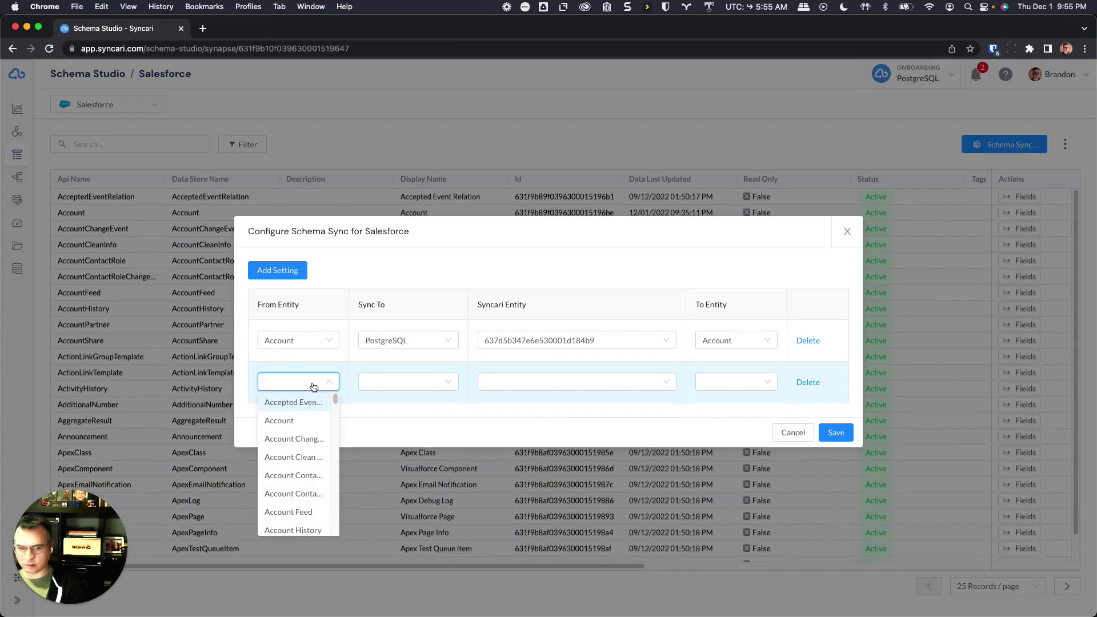
pyautogui.scroll(-10, 320, 445)
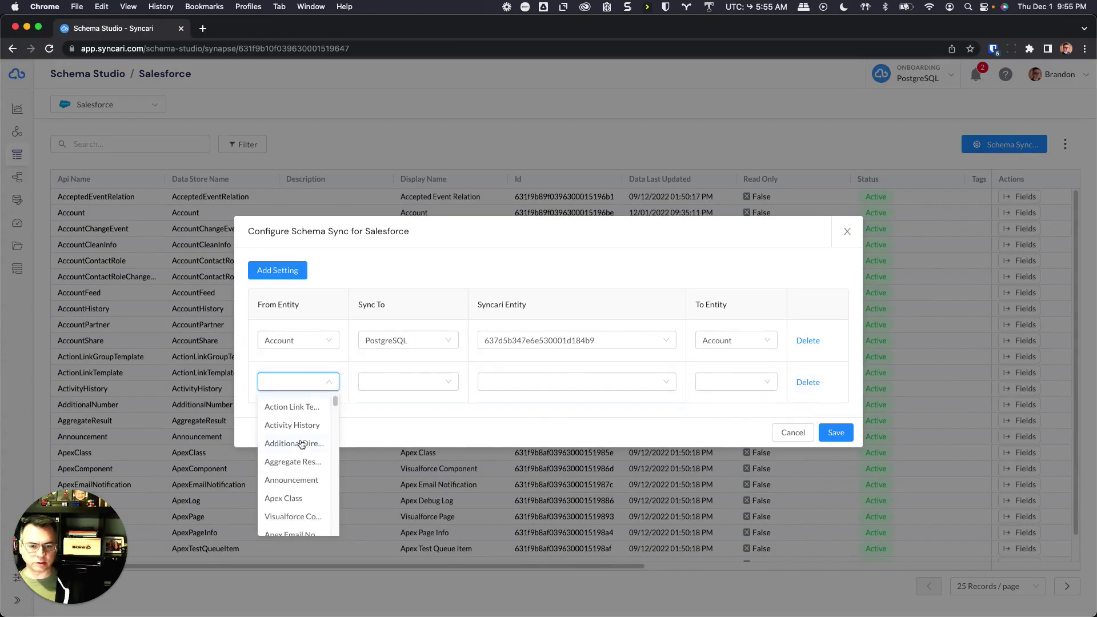
pyautogui.click(330, 481)
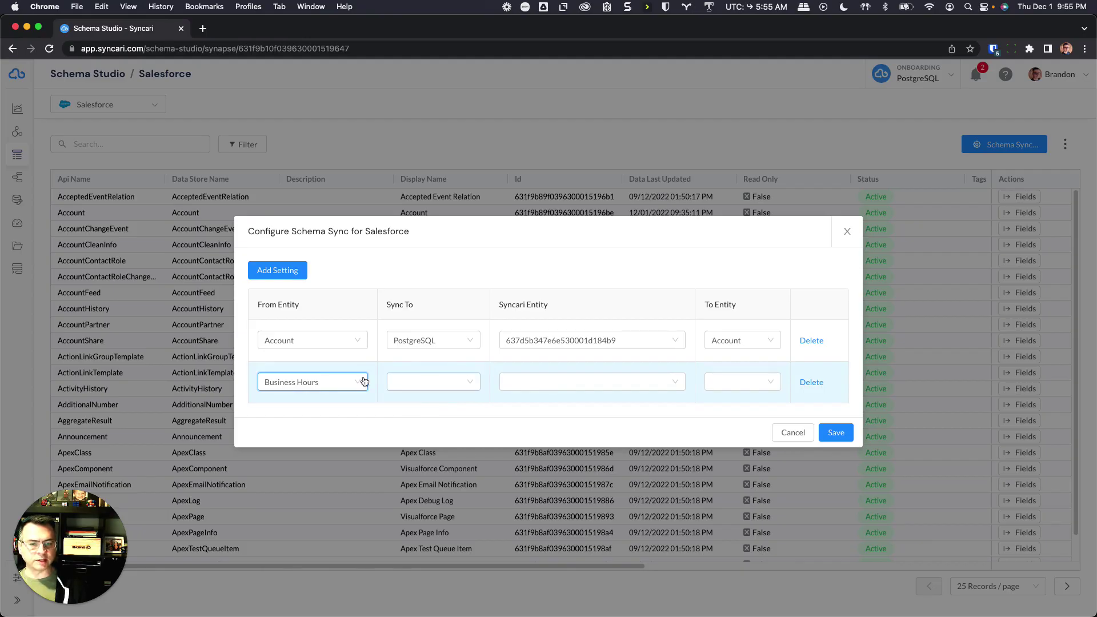
# - Set the new Business Hours setting to sync to PostgreSQL, with Syncari entity Business Hours and target entity BusinessHours
pyautogui.click(438, 382)
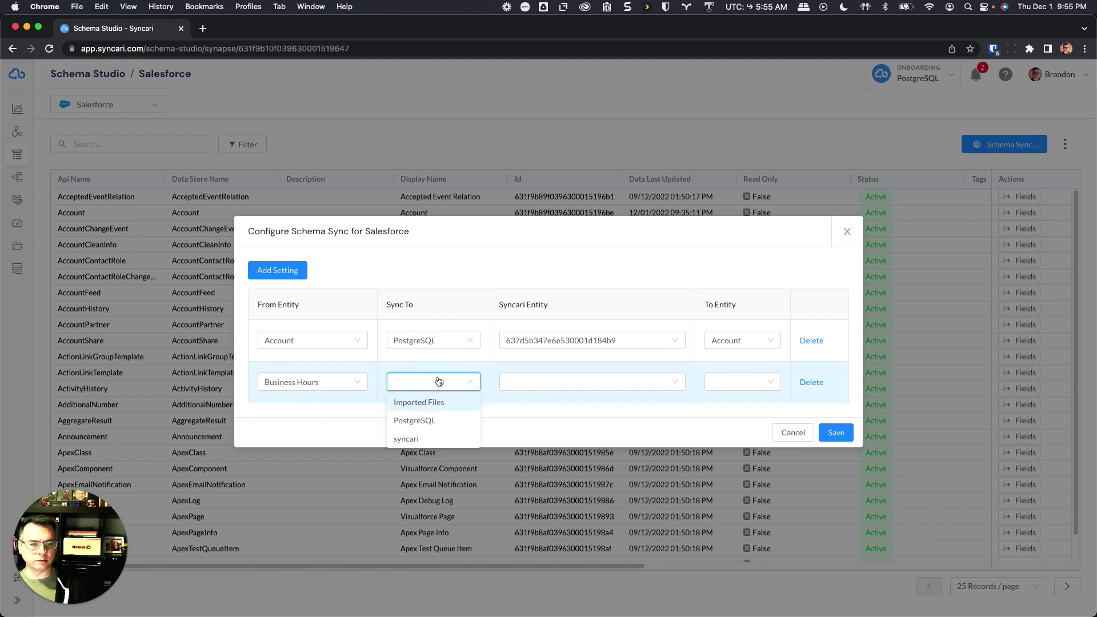
pyautogui.click(421, 419)
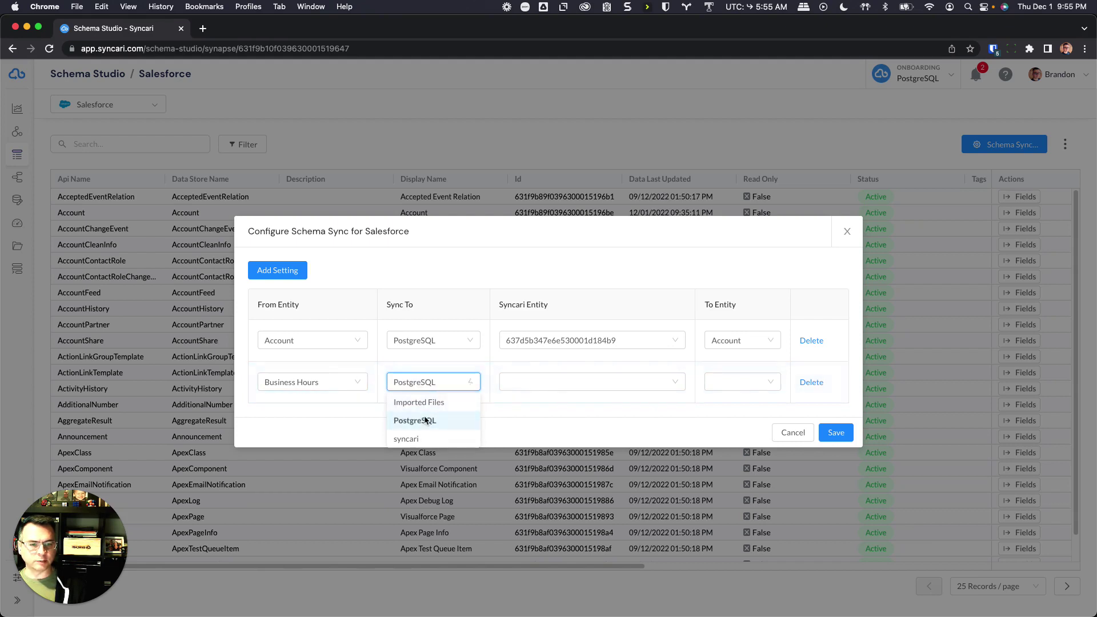
pyautogui.click(527, 381)
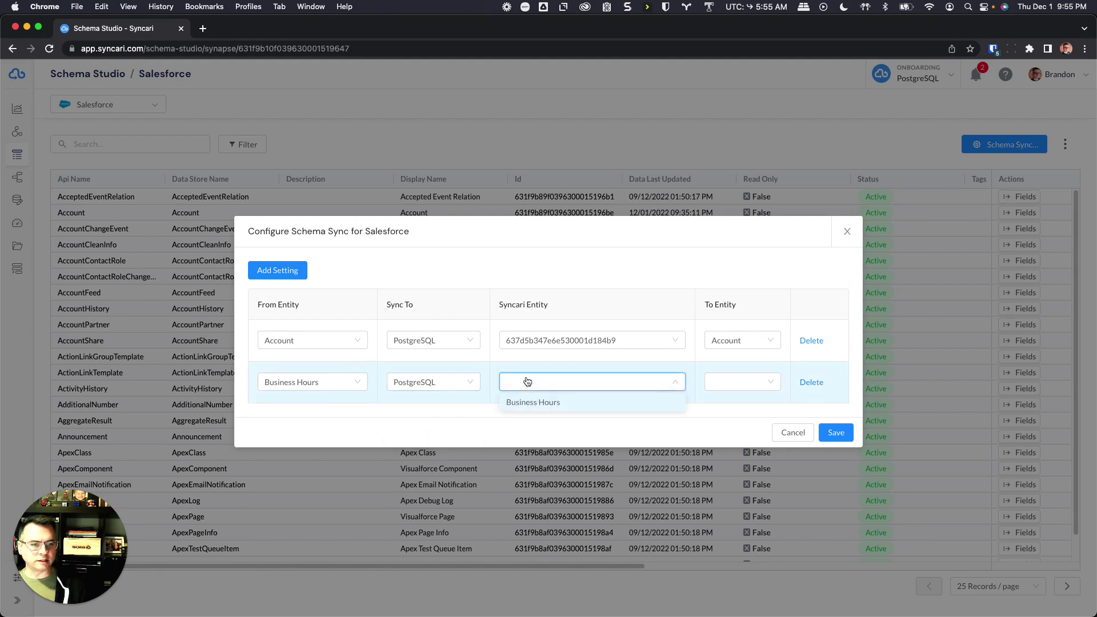
pyautogui.click(549, 403)
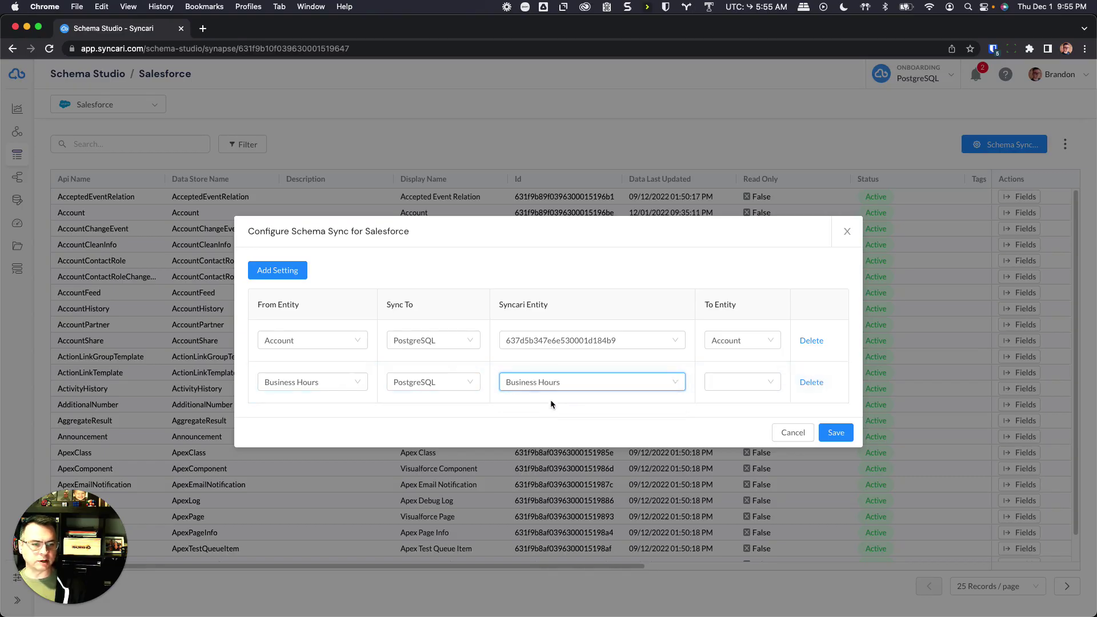
pyautogui.click(734, 388)
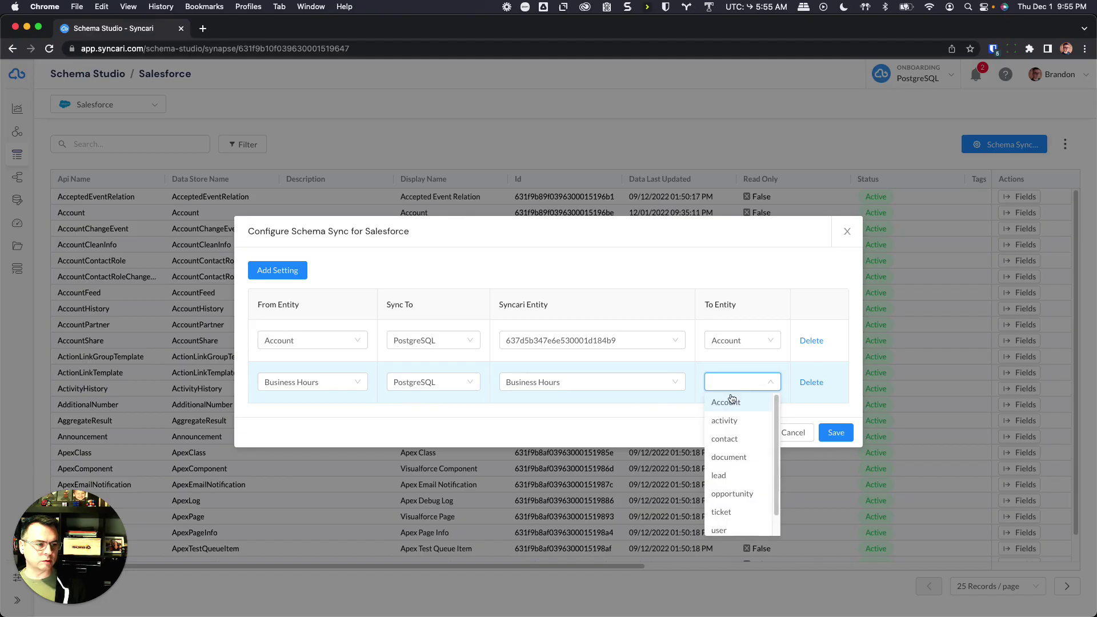
pyautogui.scroll(-1, 733, 473)
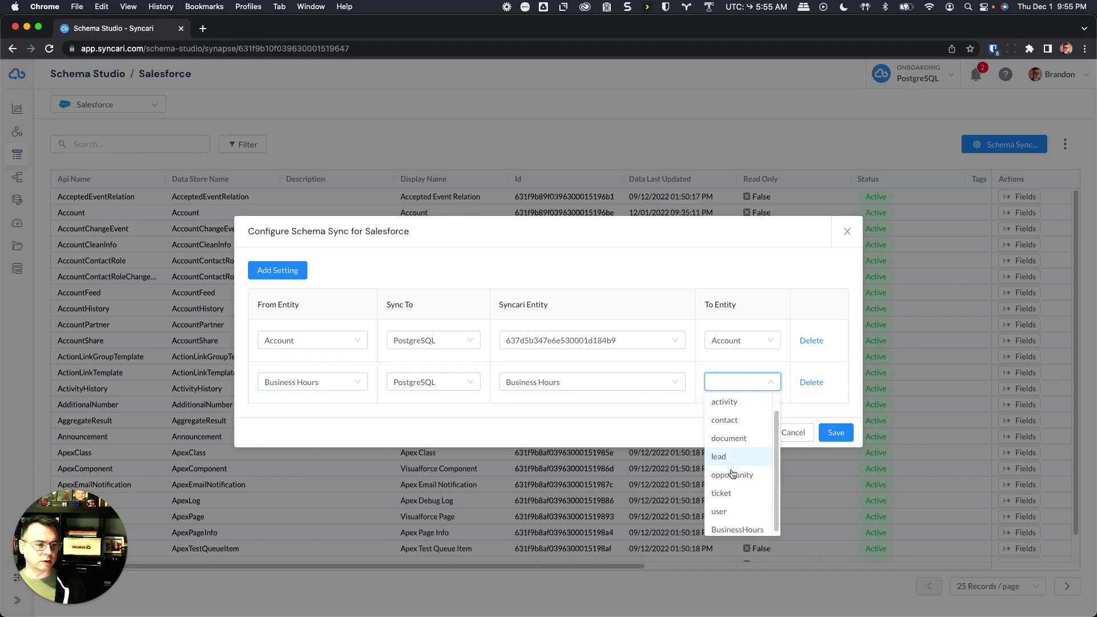
pyautogui.click(734, 526)
# - Delete the Account setting and save the Salesforce schema sync configuration
pyautogui.click(814, 340)
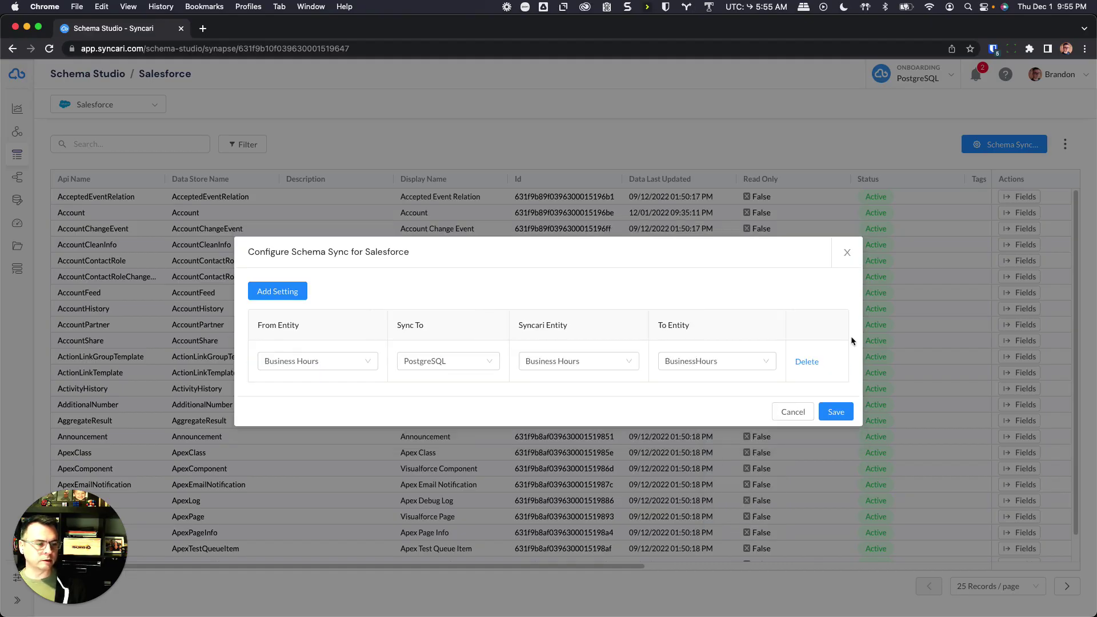
pyautogui.click(836, 412)
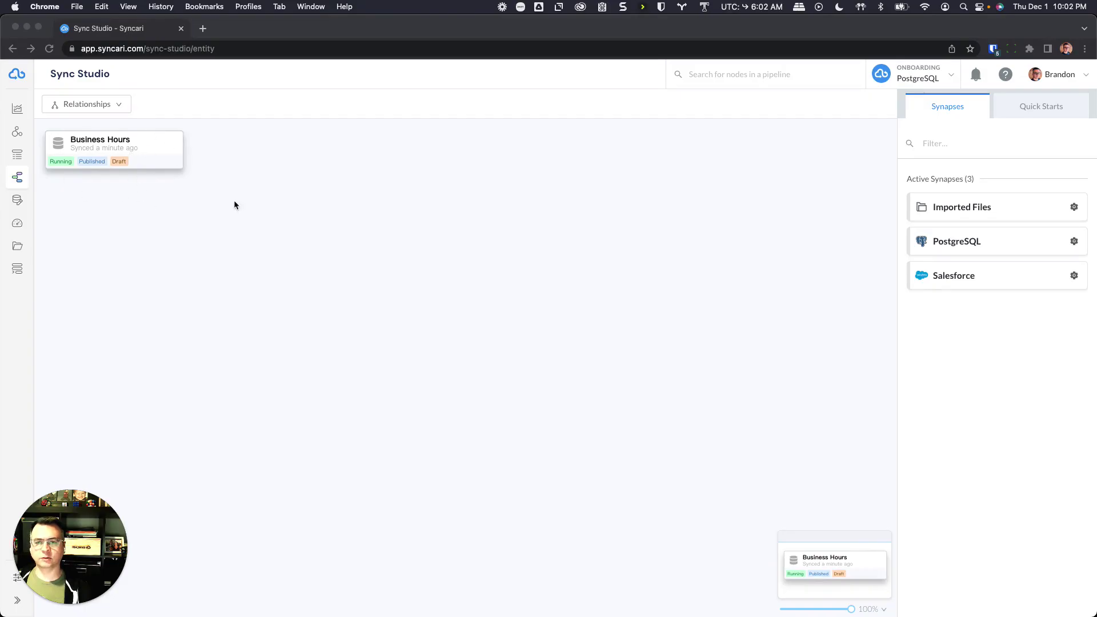
# - Open the Business Hours draft pipeline in Sync Studio and review the field list of its Syncari node
pyautogui.click(91, 189)
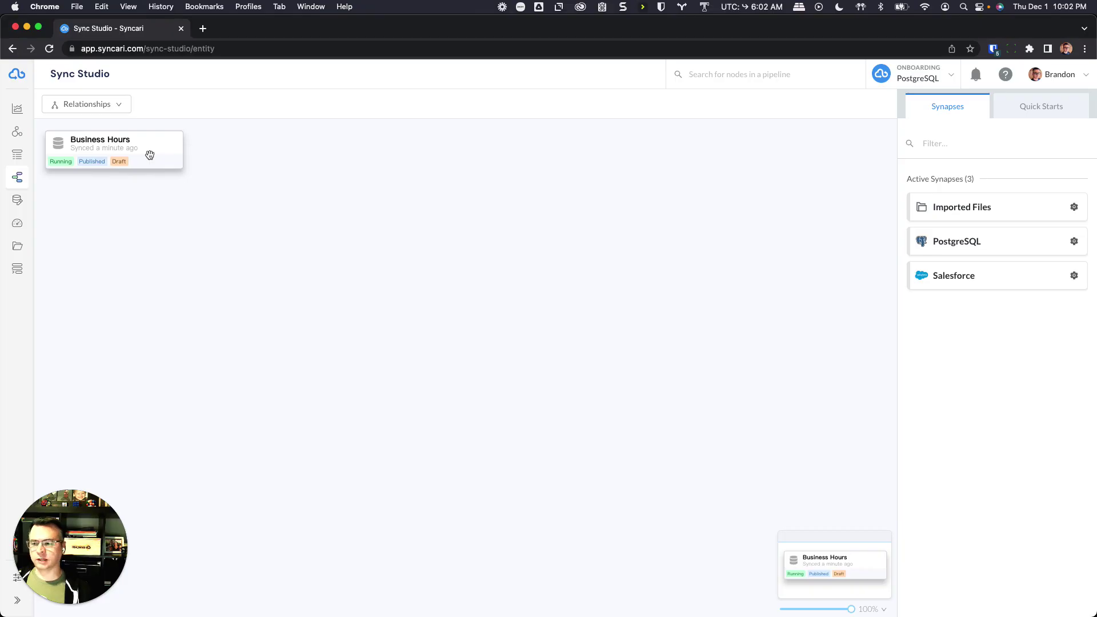
pyautogui.click(149, 155)
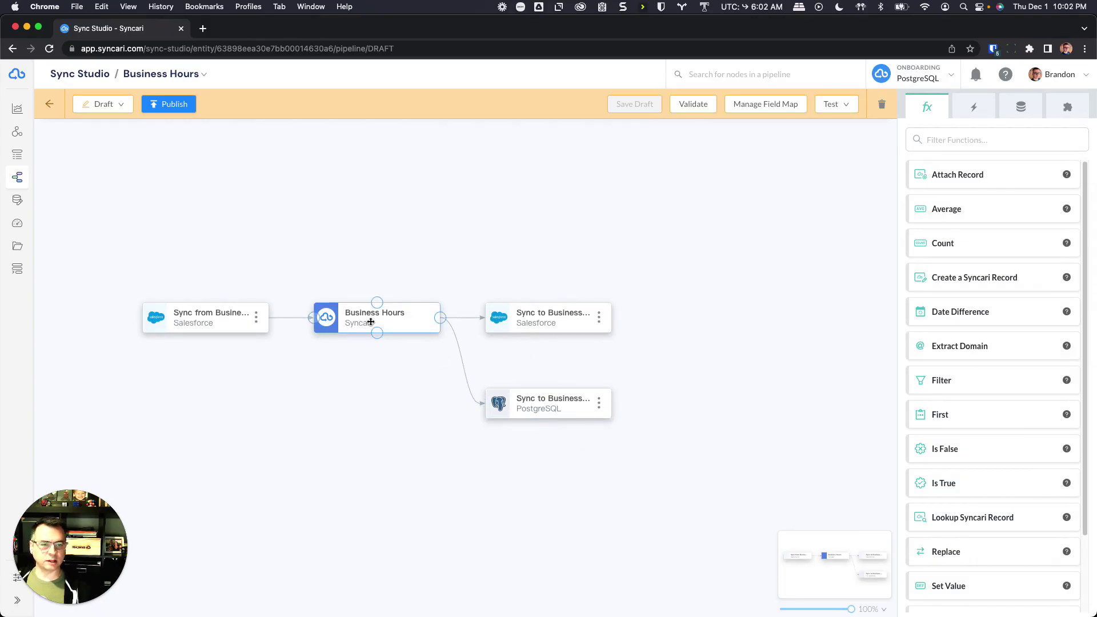
pyautogui.click(393, 320)
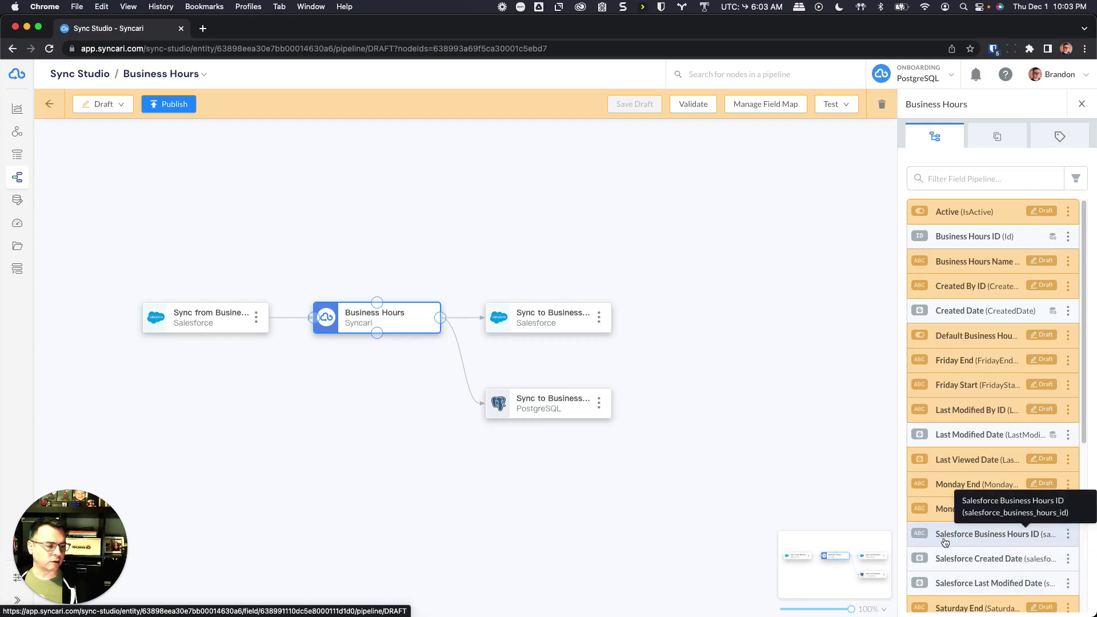
pyautogui.scroll(-3, 944, 542)
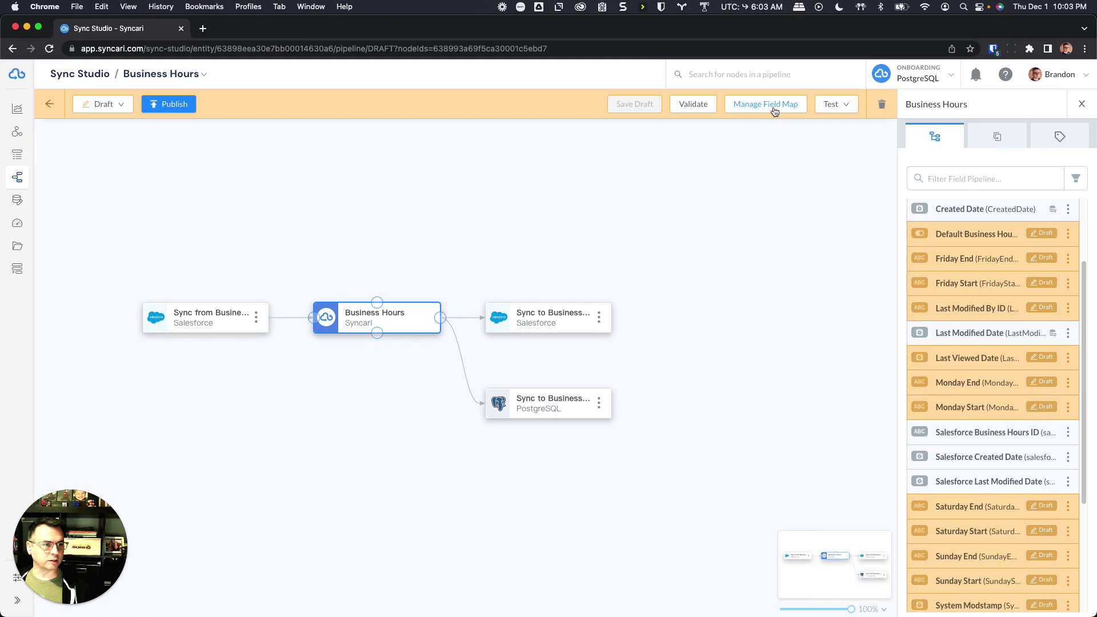
# - Start a new mapping in the Business Hours field map for the PostgreSQL synapse's BusinessHours entity
pyautogui.click(766, 106)
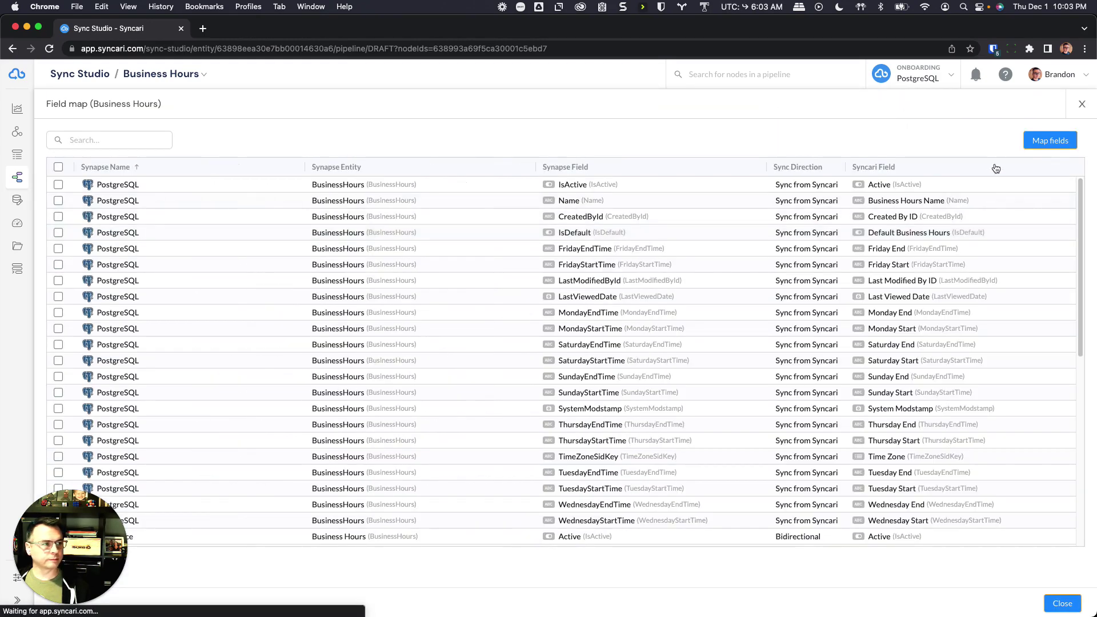
pyautogui.click(1050, 140)
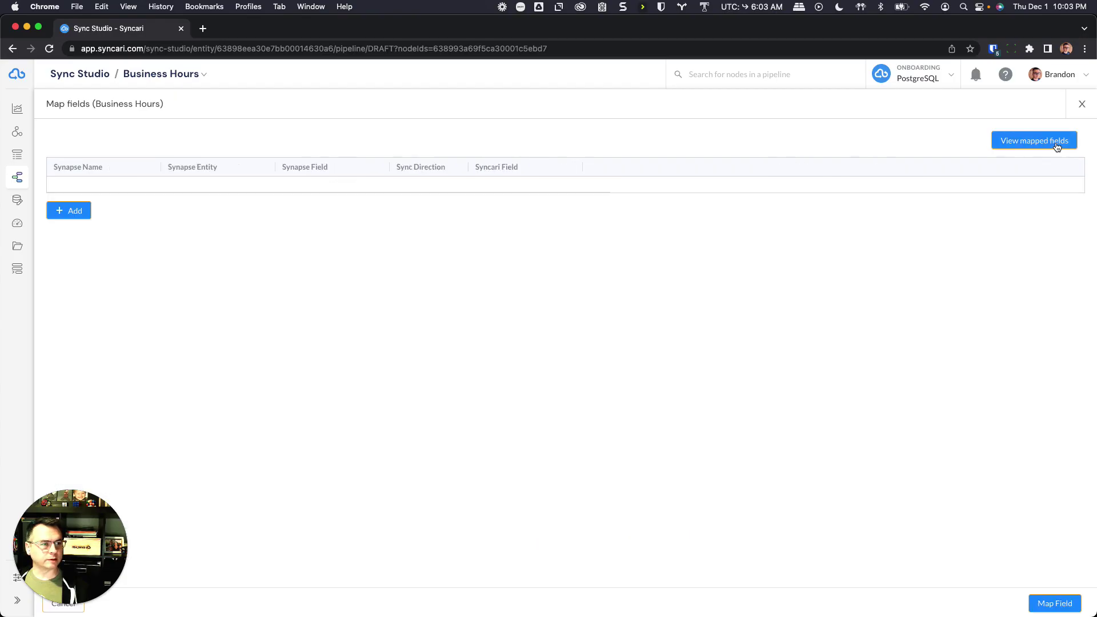
pyautogui.click(266, 185)
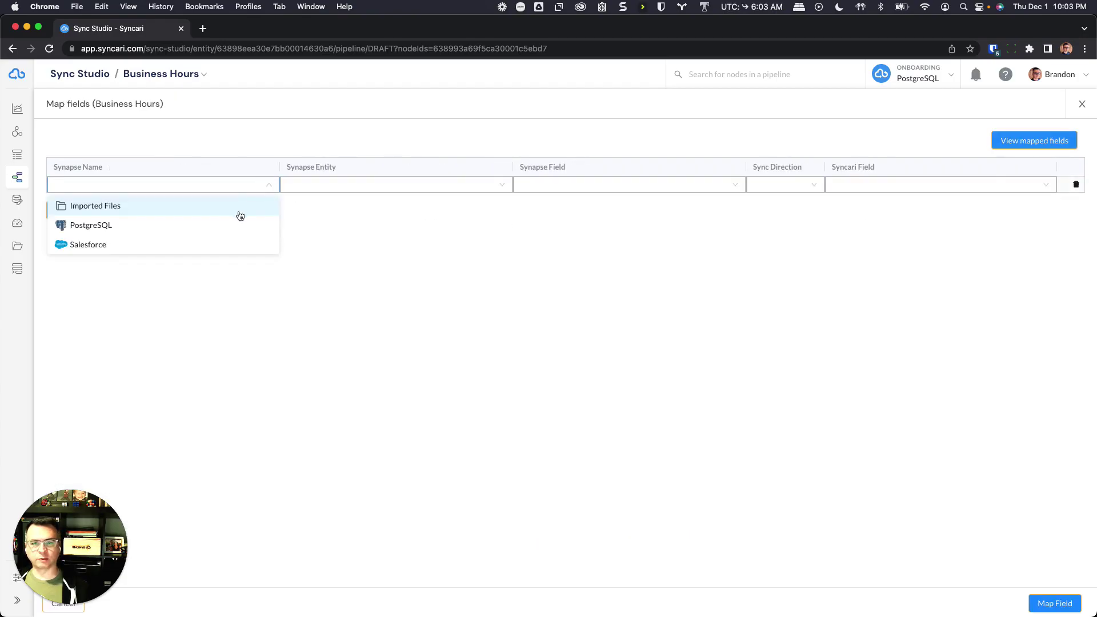
pyautogui.click(233, 225)
pyautogui.click(380, 183)
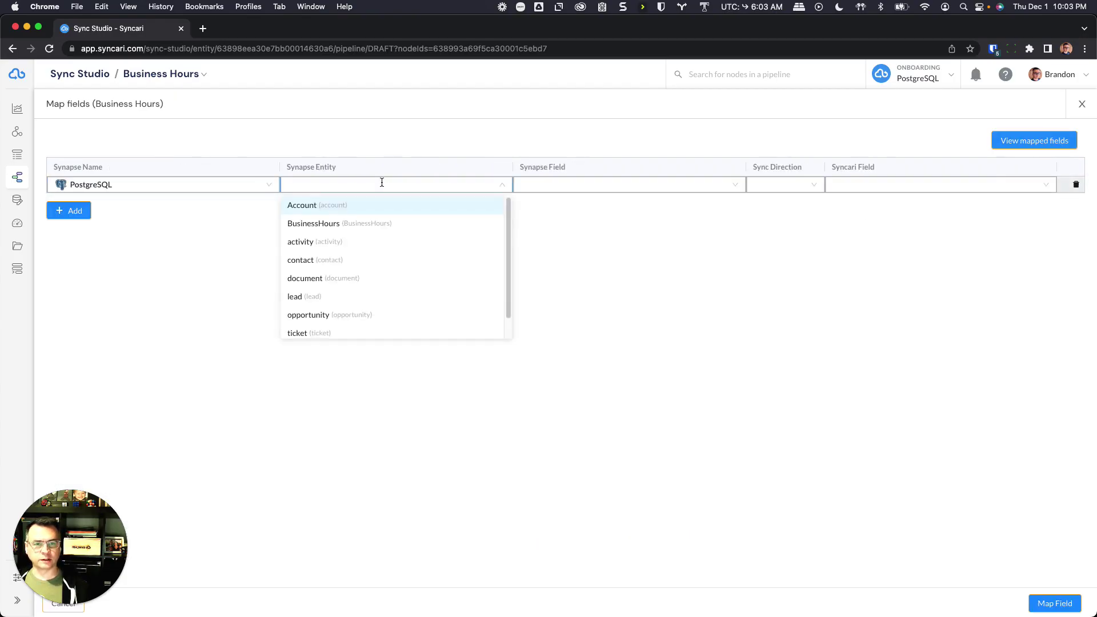
pyautogui.click(369, 222)
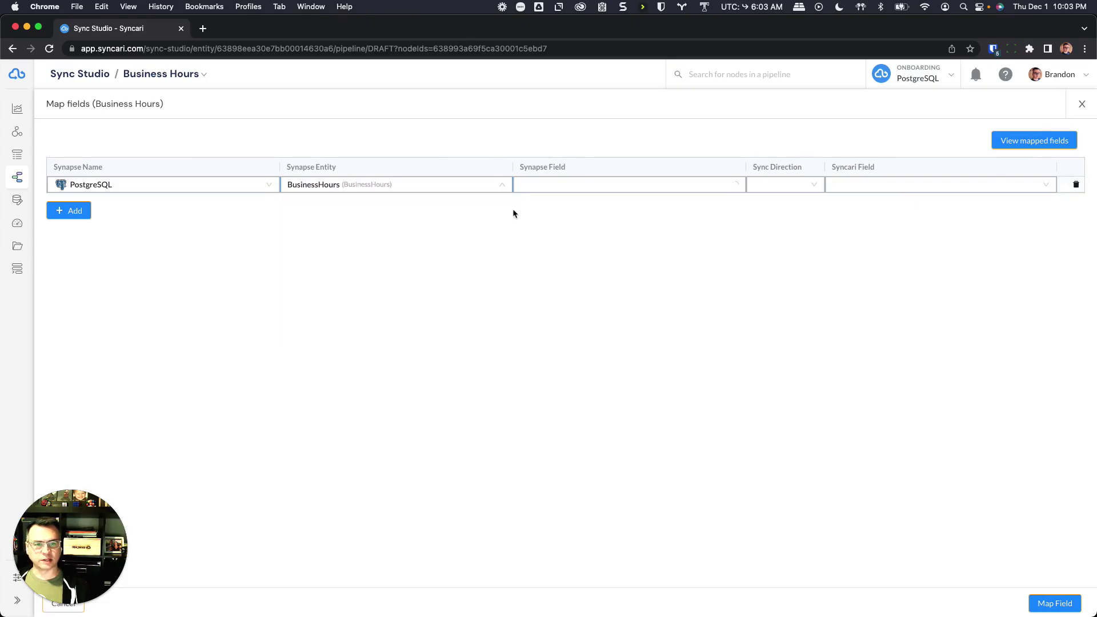
# - Map the PostgreSQL field salesforce_business_hours_id to Salesforce Business Hours ID with the direction Sync from Syncari
pyautogui.click(569, 187)
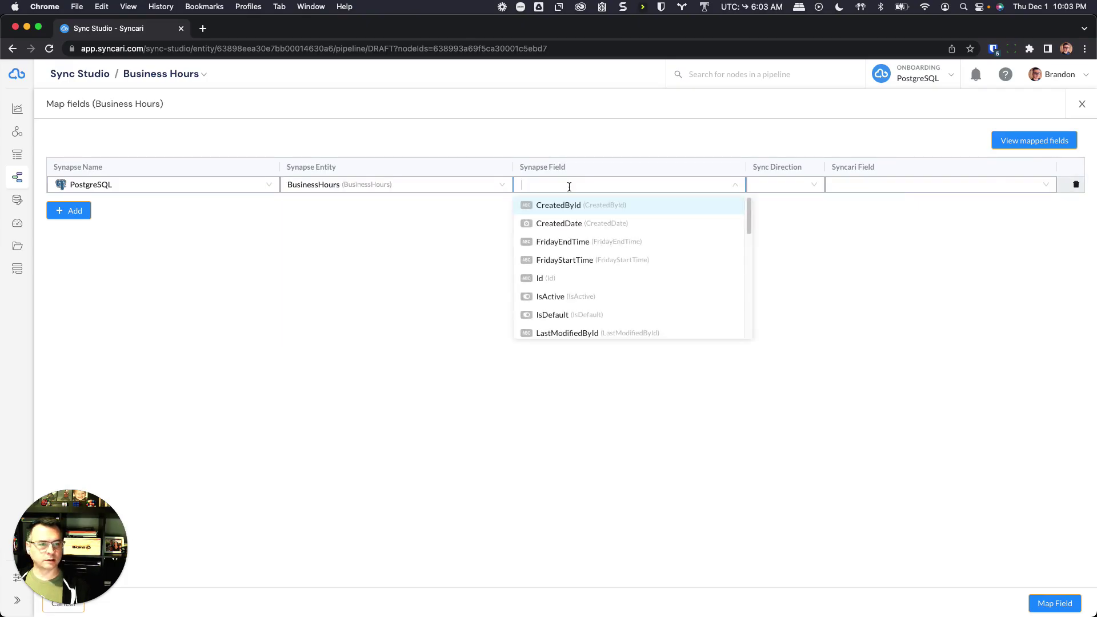
pyautogui.write('sa')
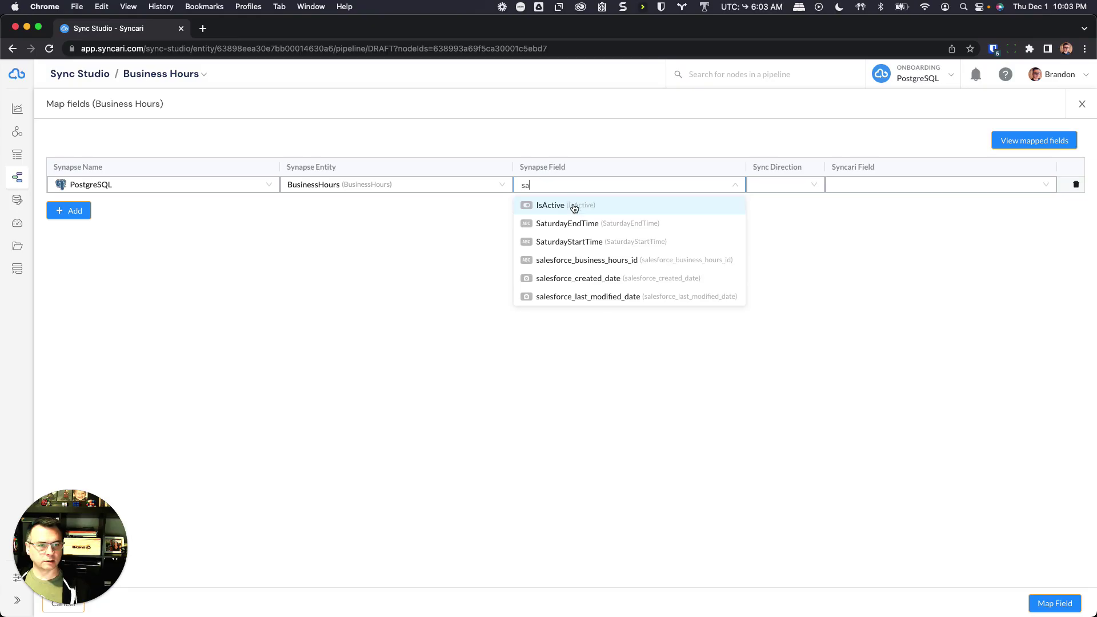
pyautogui.click(590, 262)
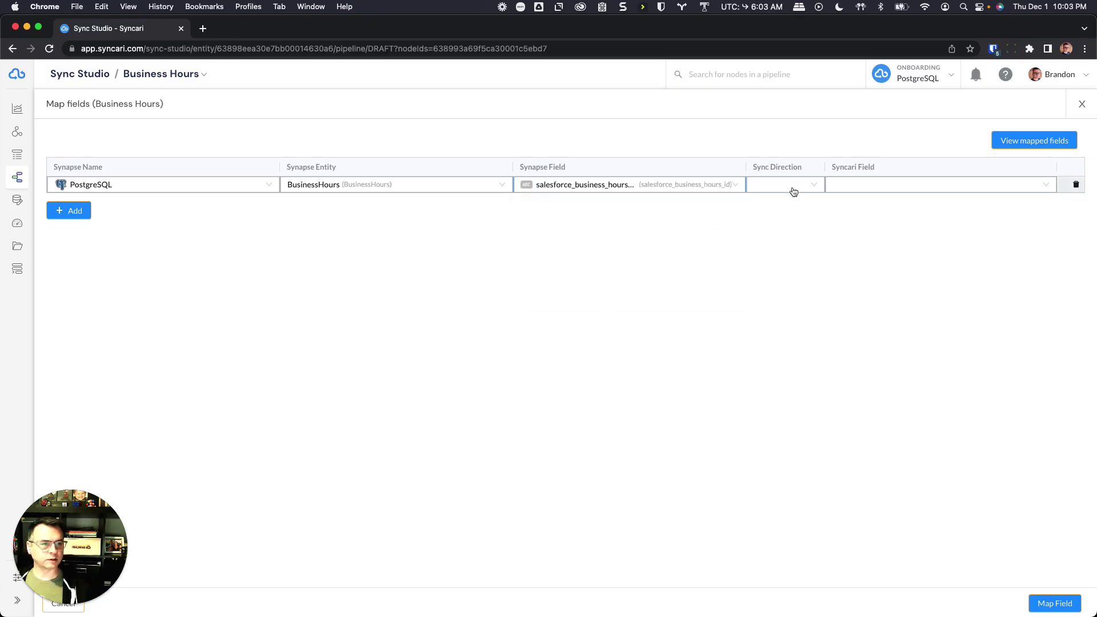
pyautogui.click(792, 186)
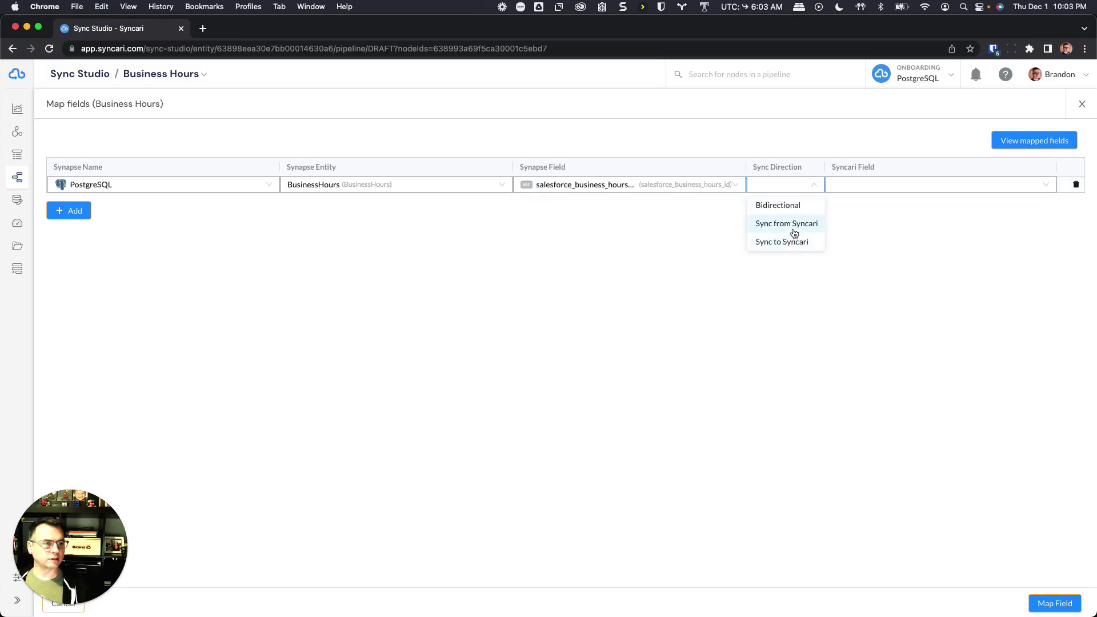
pyautogui.click(794, 232)
pyautogui.click(859, 184)
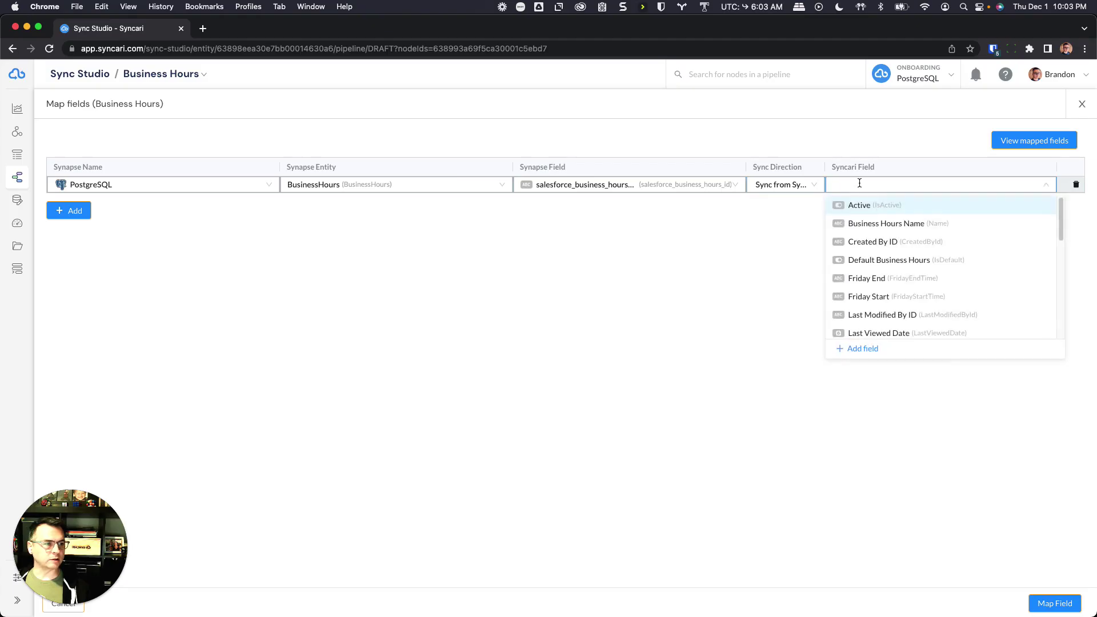
pyautogui.write('sa')
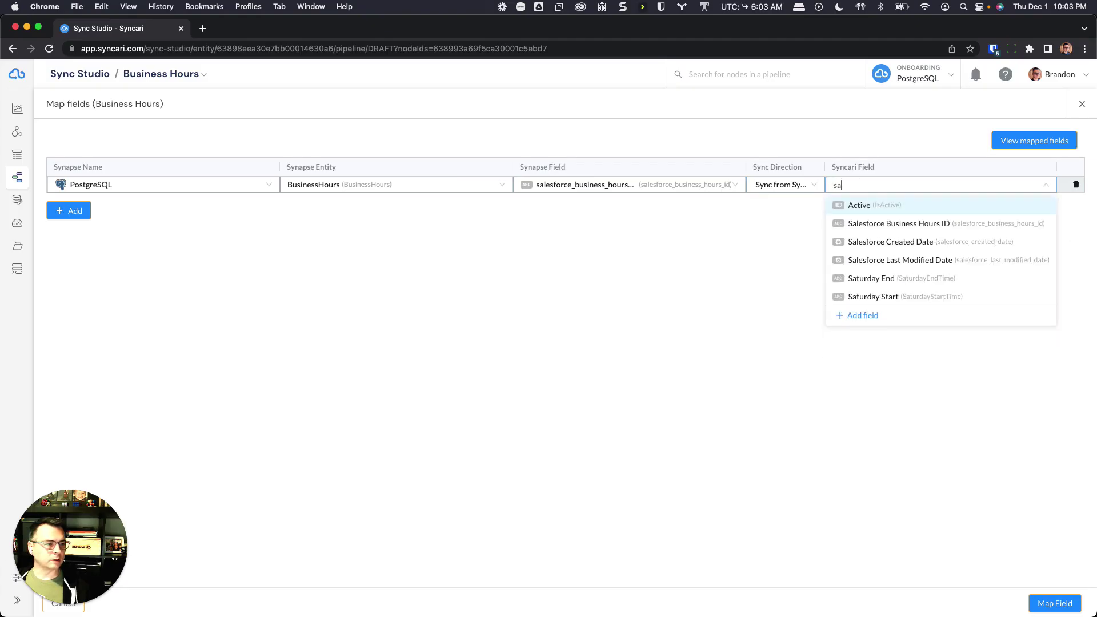
pyautogui.click(884, 223)
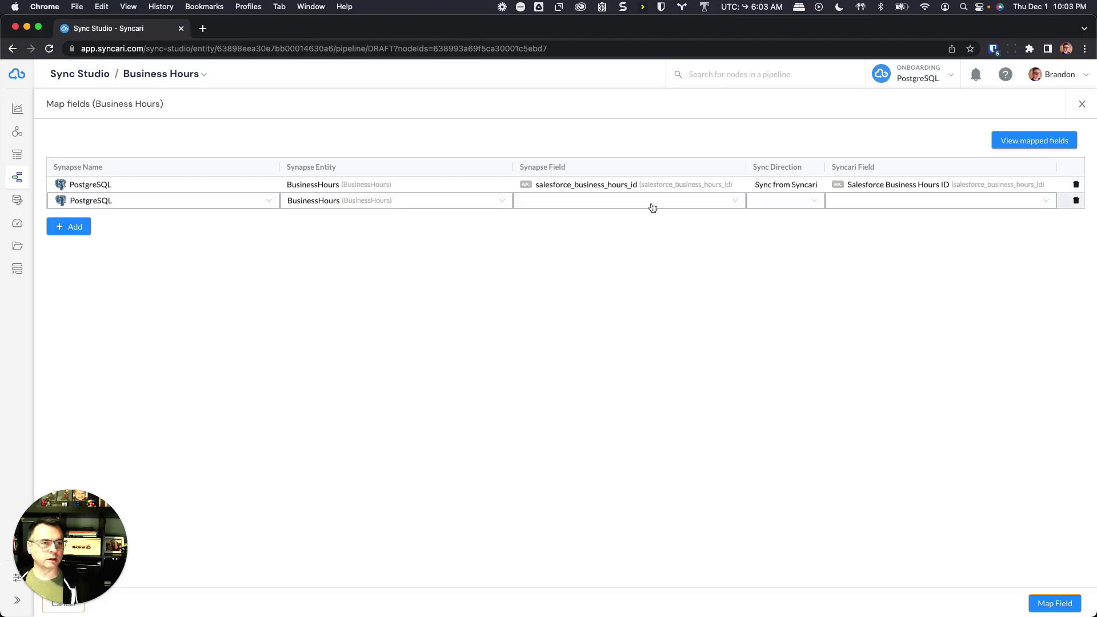
# - Map salesforce_created_date and salesforce_last_modified_date to their matching Syncari fields with Sync from Syncari, then apply the mappings and close the field map
pyautogui.click(653, 208)
pyautogui.write('salesforce_created_date')
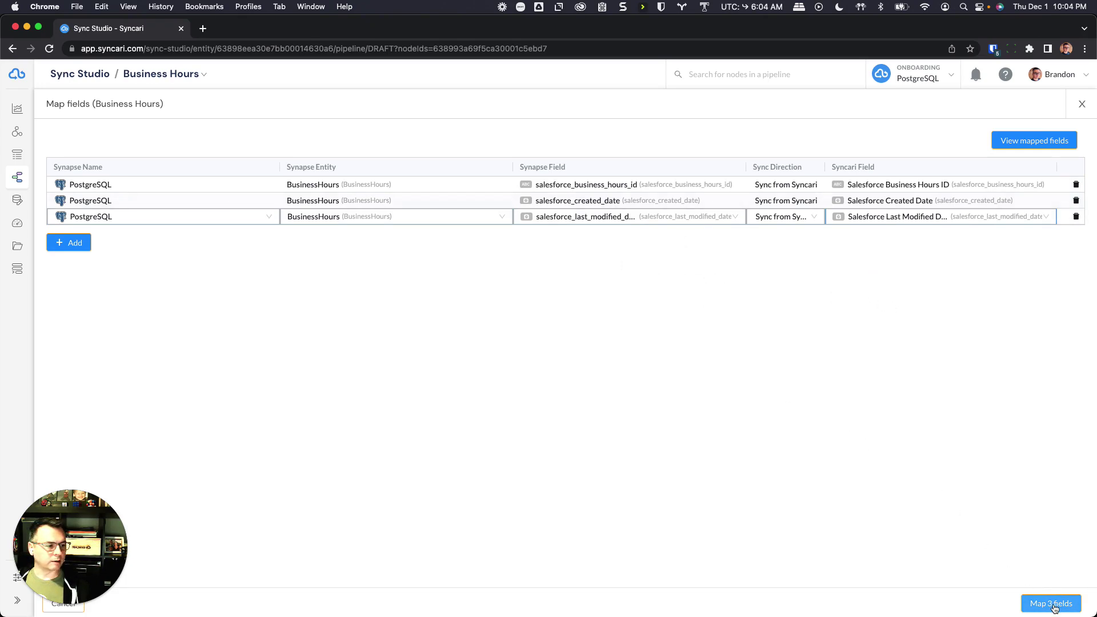
pyautogui.click(1054, 606)
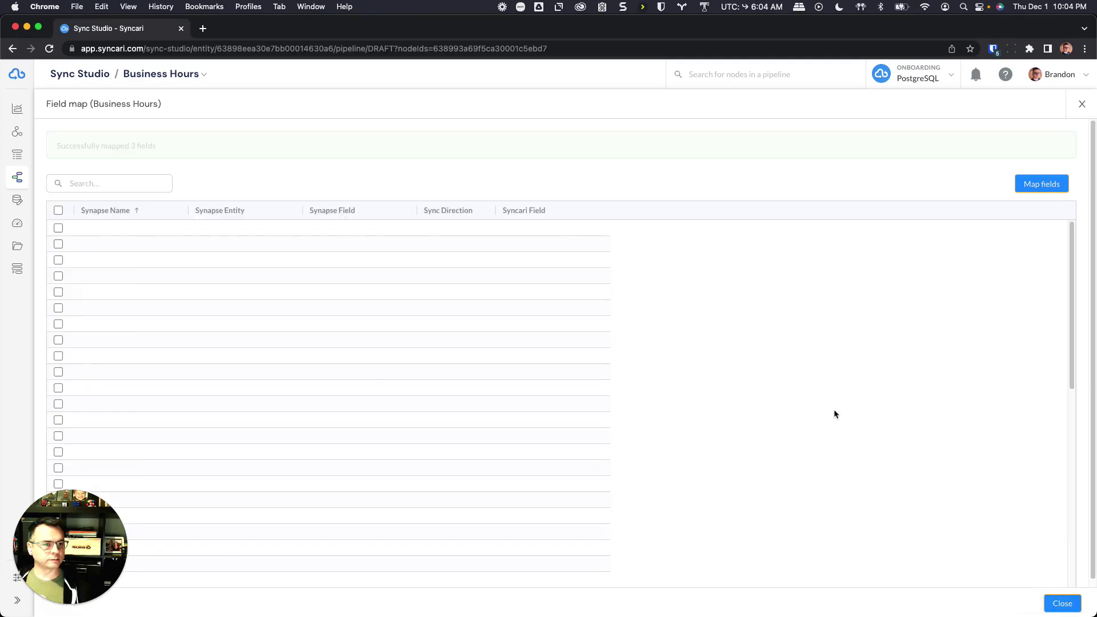
pyautogui.click(1062, 603)
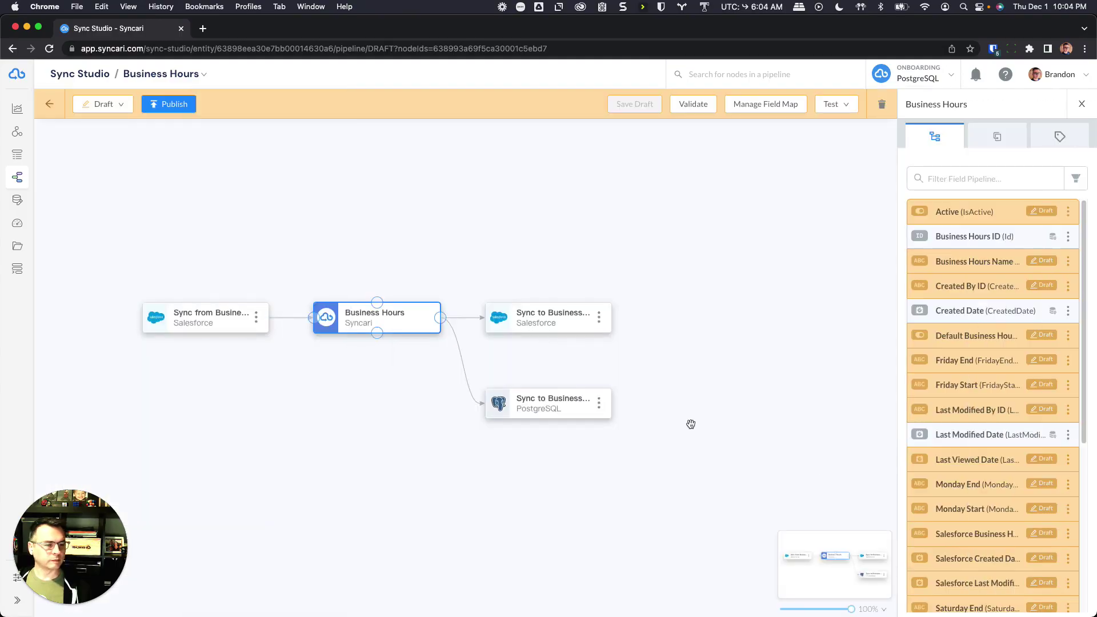